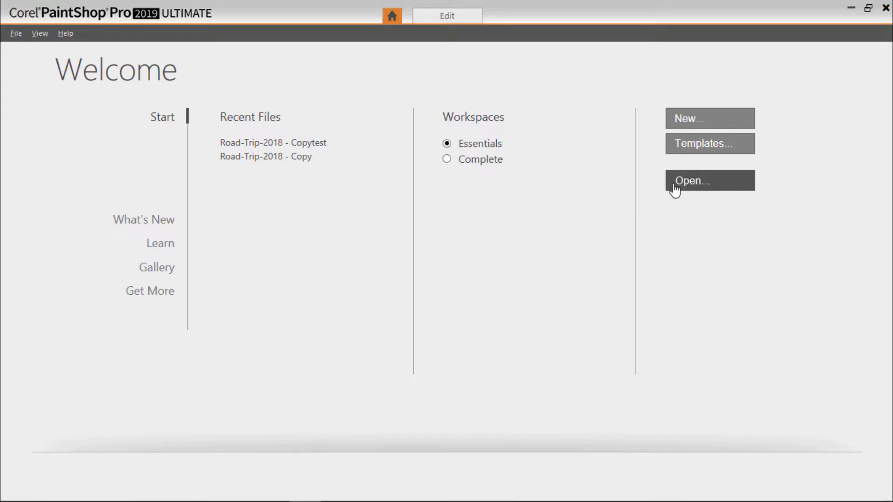
Open the Road Trip 2018 PNG from the Travel Line Images folder in PaintShop Pro.
click(674, 186)
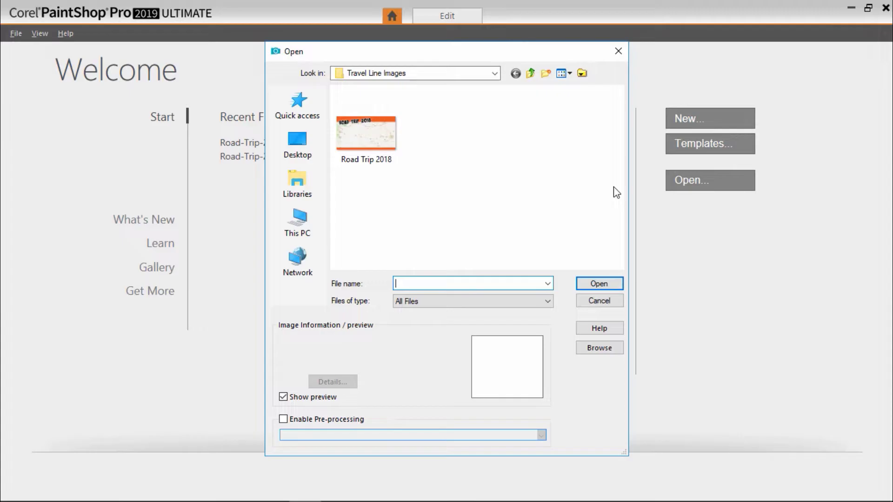
click(384, 138)
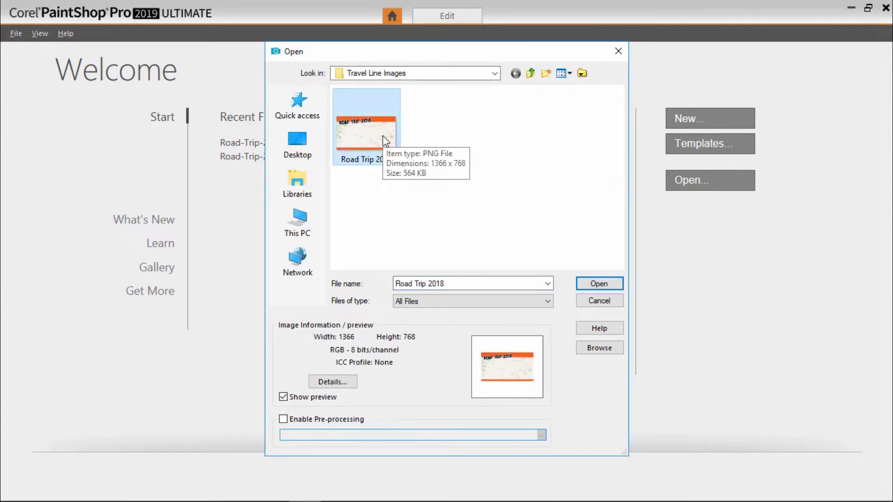
click(594, 288)
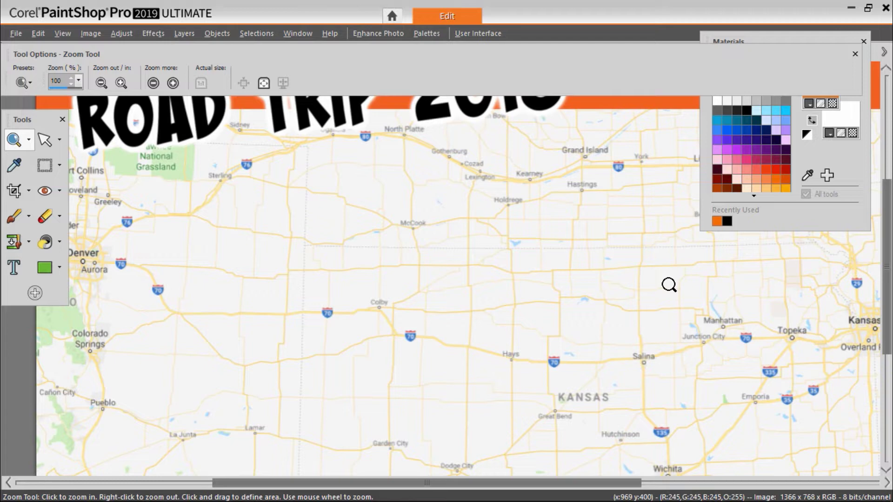
Paint an orange route from Denver to Kansas City with a size 9 Paint Brush.
click(17, 219)
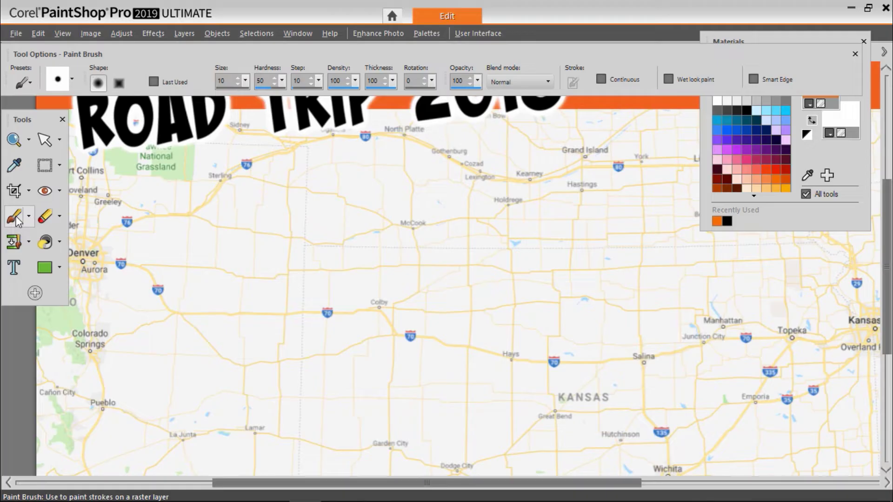
click(223, 79)
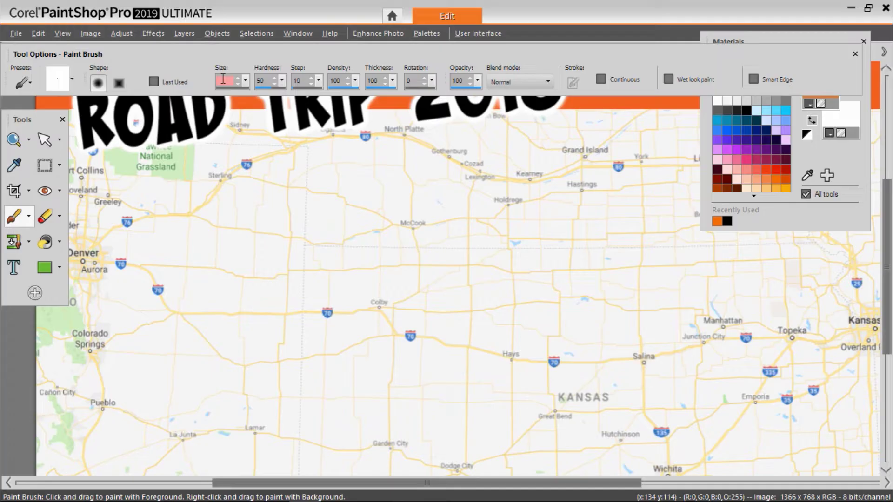
text(9)
click(776, 178)
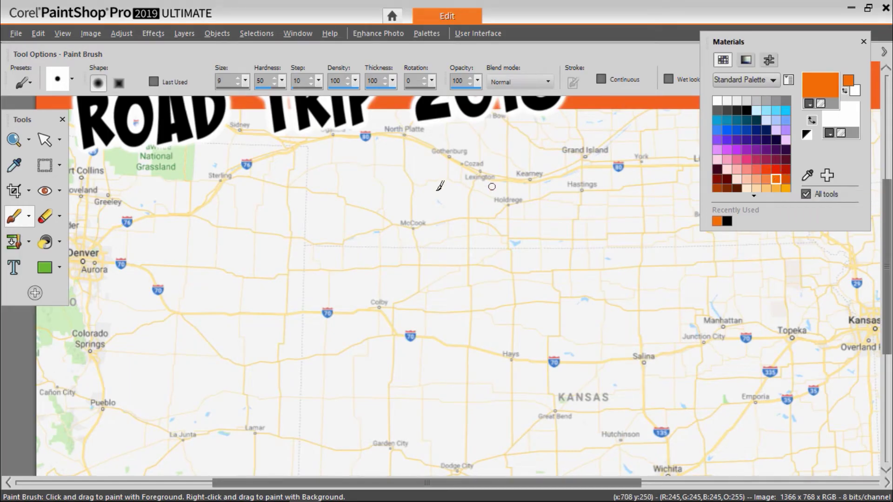
mouse_move(83, 261)
mouse_down()
mouse_move(148, 269)
mouse_move(160, 302)
mouse_move(197, 316)
mouse_move(382, 308)
mouse_move(398, 329)
mouse_move(541, 361)
mouse_move(654, 362)
mouse_move(728, 338)
mouse_move(825, 340)
mouse_move(879, 327)
mouse_up()
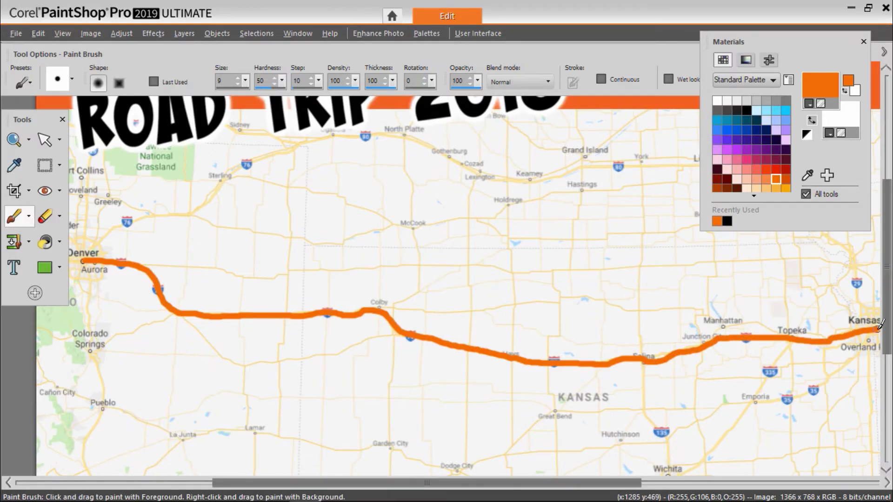
Save the map as a PNG named 'Road Trip 2018 with line'.
click(16, 34)
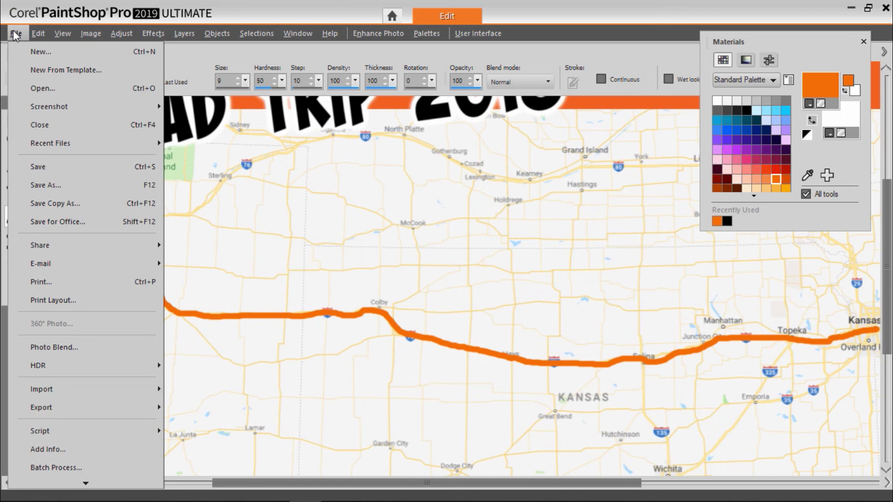
click(38, 186)
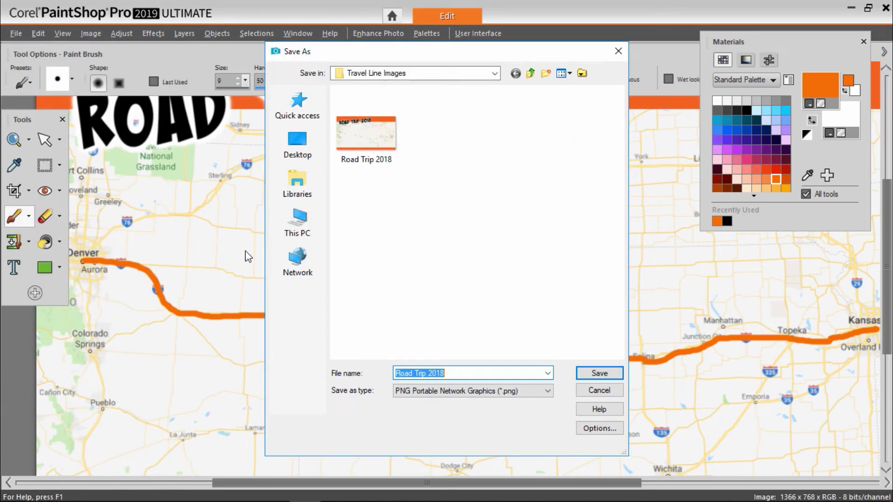
click(460, 373)
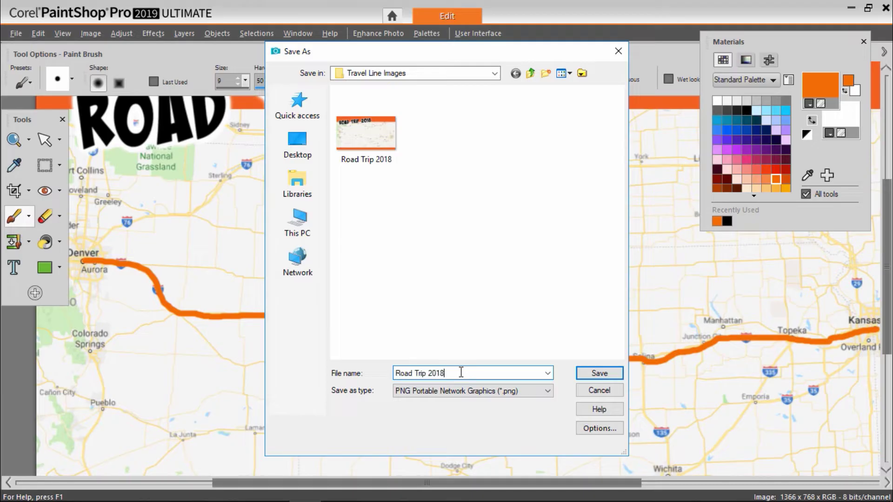
text(with line)
click(595, 373)
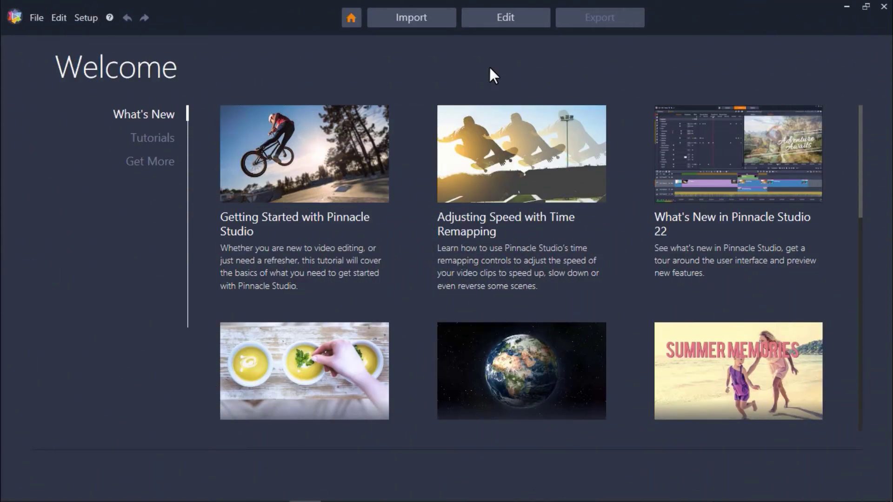
In the Edit workspace, import both Road Trip 2018 PNGs into the project library.
click(500, 18)
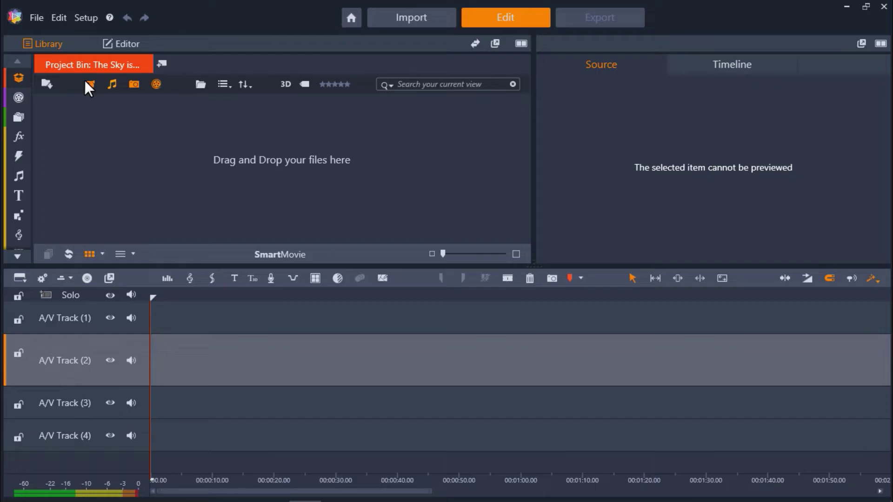
click(46, 83)
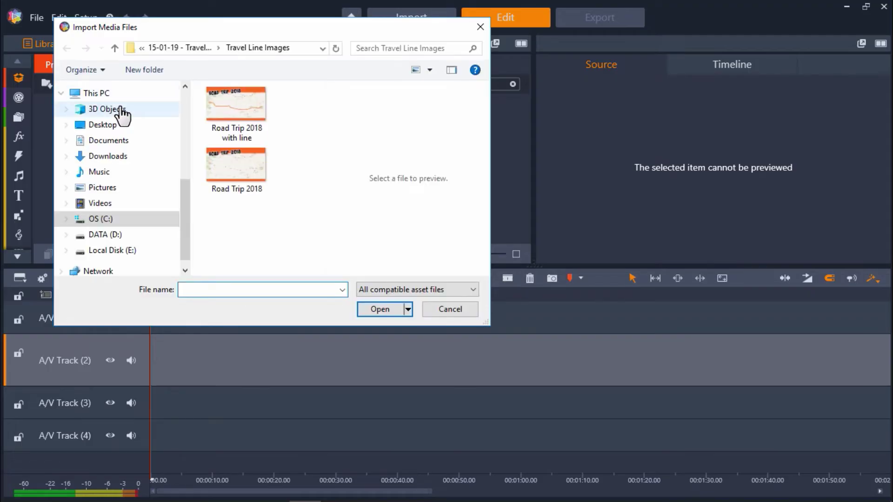
drag(225, 228, 285, 93)
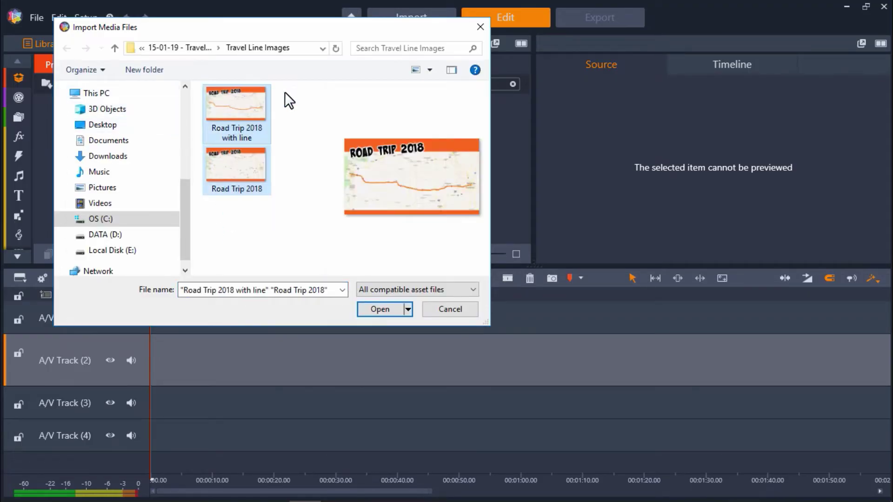
click(388, 307)
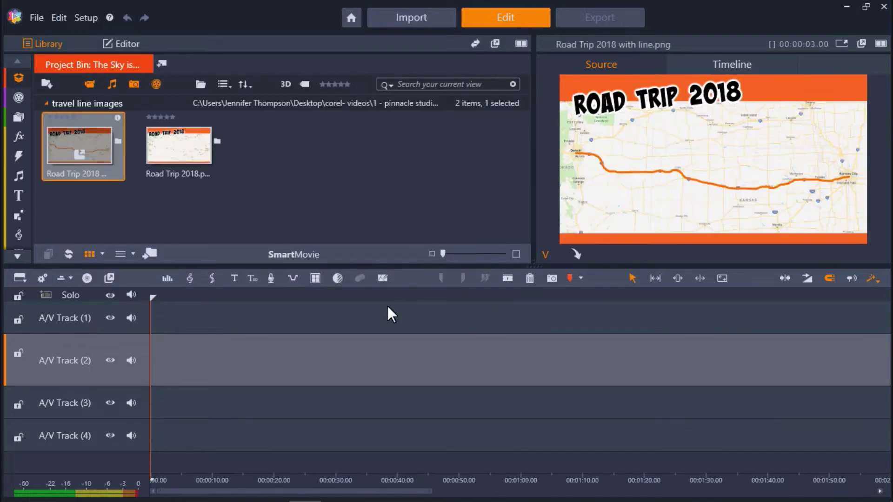
Place and lengthen the plain map on A/V Track 2, then put the route-line copy on Track 1.
click(195, 148)
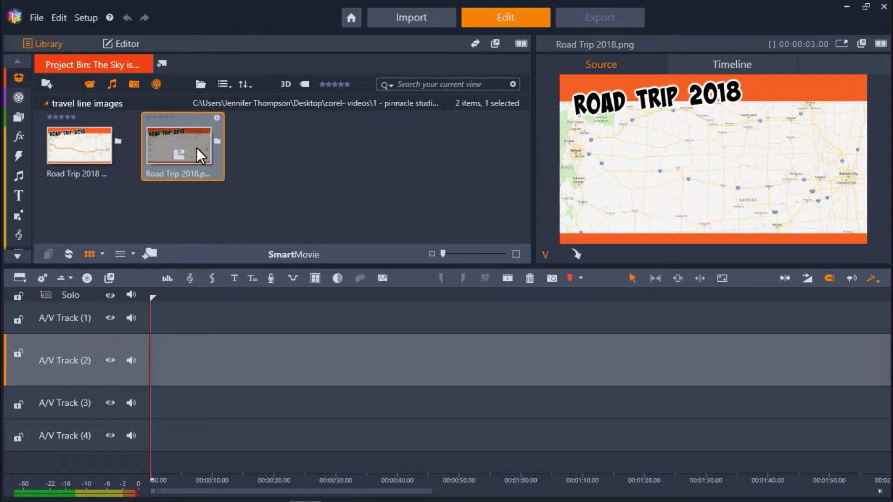
drag(196, 147, 200, 361)
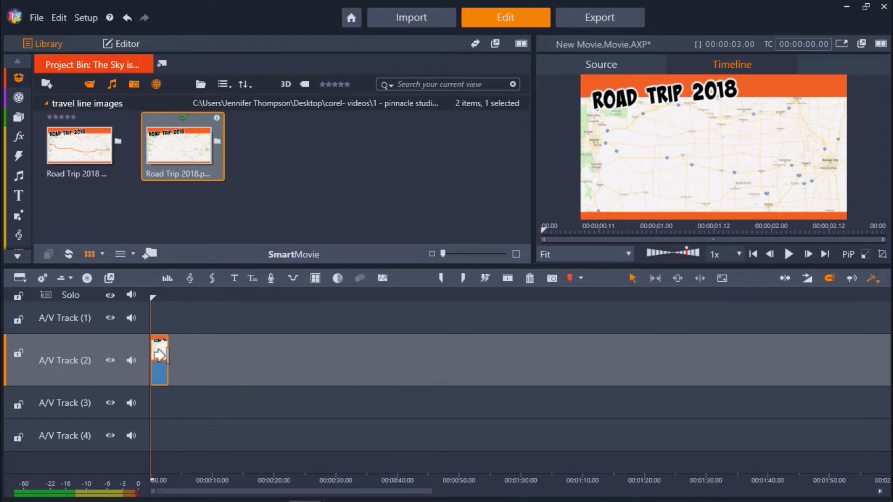
drag(168, 368, 213, 371)
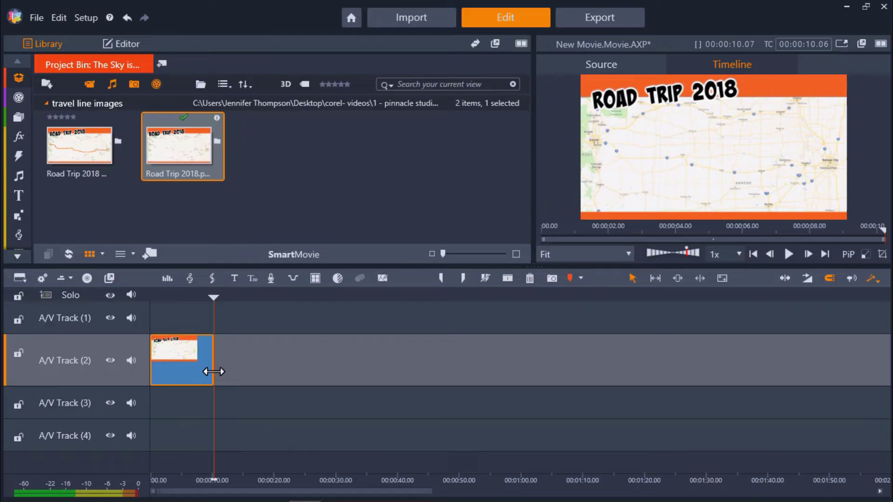
click(96, 147)
mouse_move(99, 147)
mouse_down()
mouse_move(130, 285)
mouse_move(152, 320)
mouse_move(211, 324)
mouse_up()
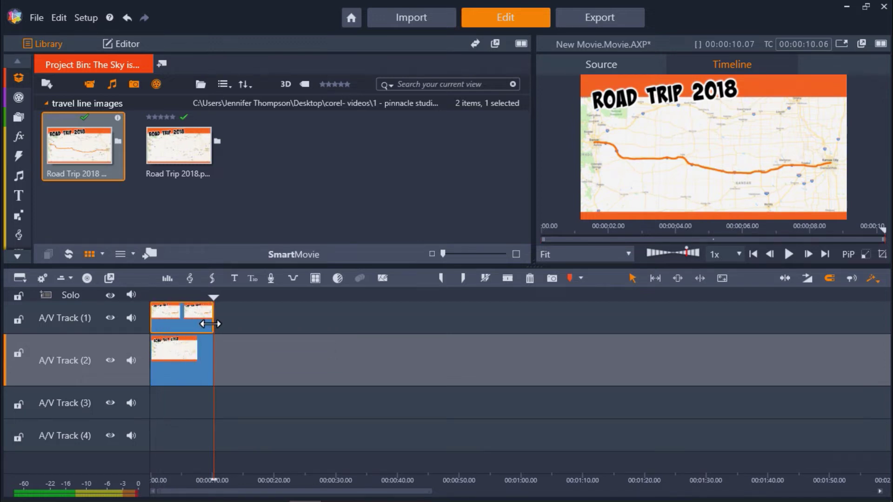
Apply 2D Editor Advanced from 2D-3D effects to the Track 1 clip and rewind to 00:00:00.00.
double_click(188, 314)
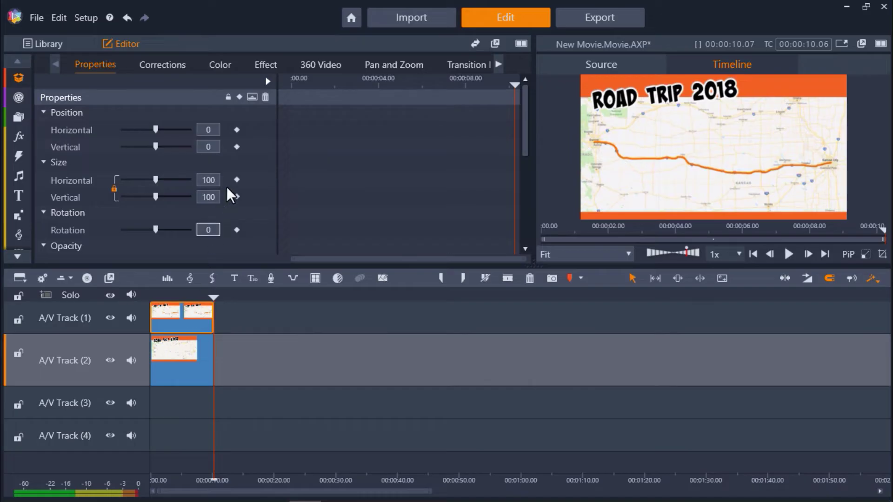
click(266, 65)
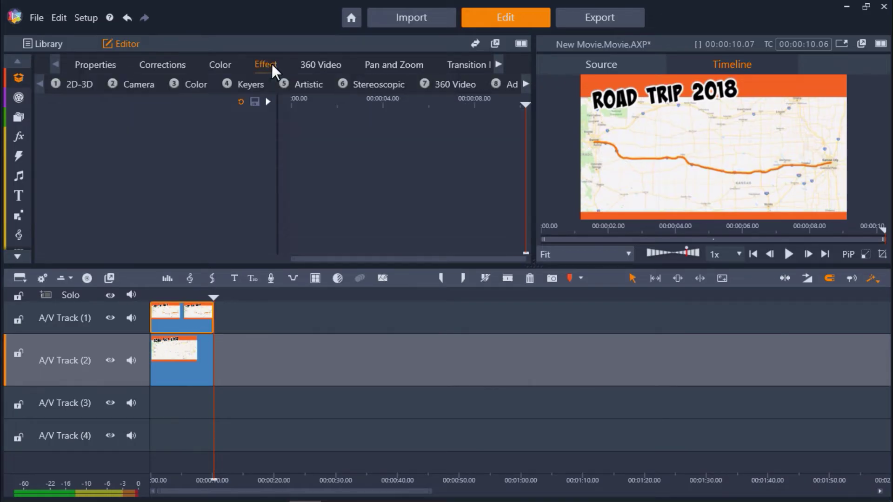
click(88, 86)
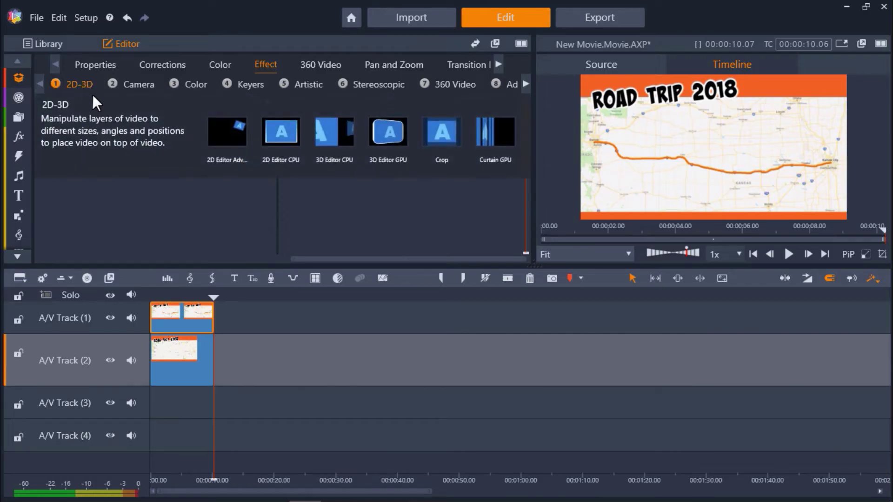
click(225, 140)
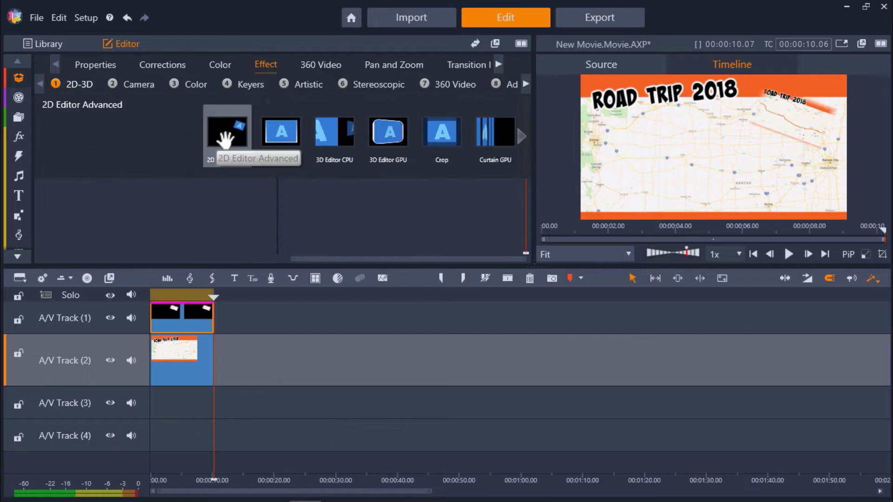
click(226, 139)
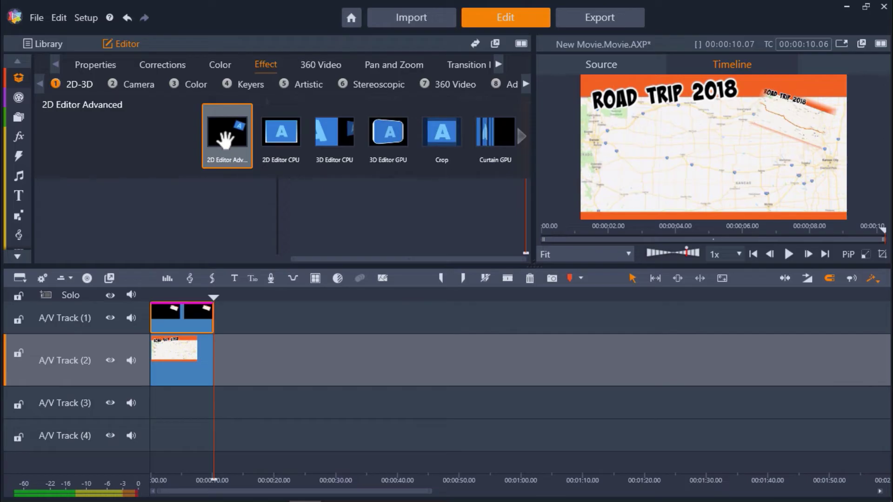
click(225, 141)
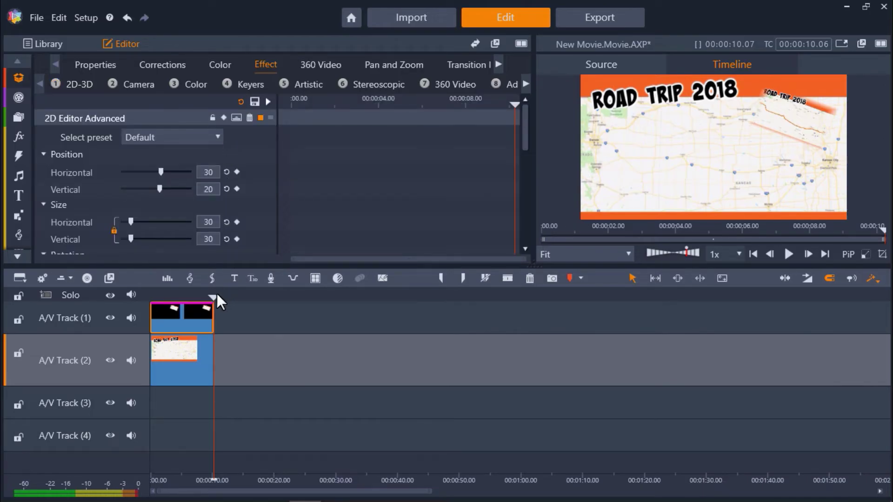
drag(212, 296, 146, 296)
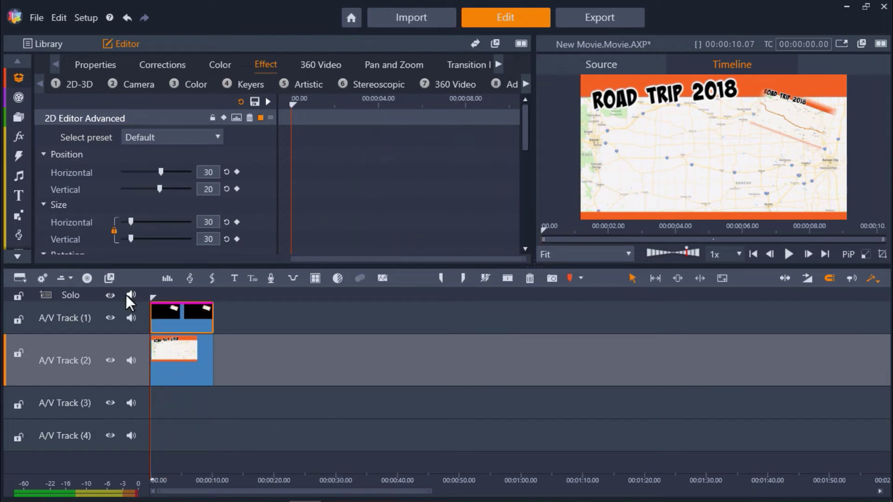
Set the effect preset to No Preset and crop the right side to 97.9%.
click(218, 137)
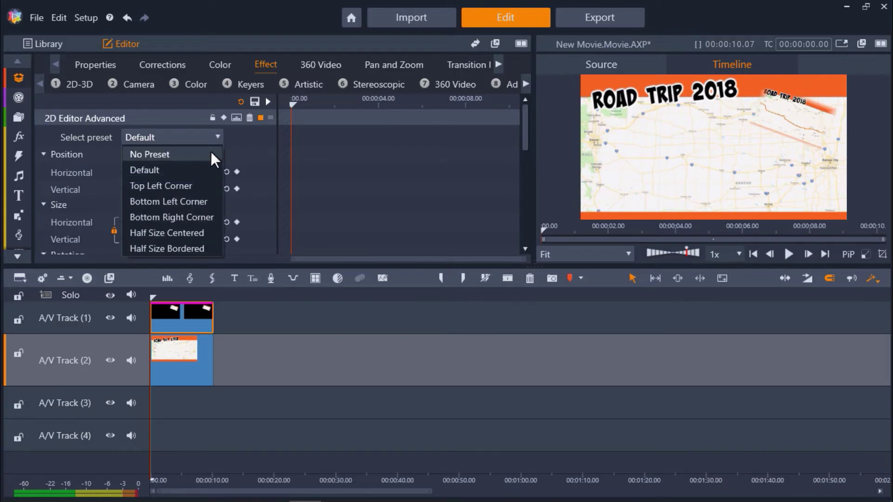
click(209, 153)
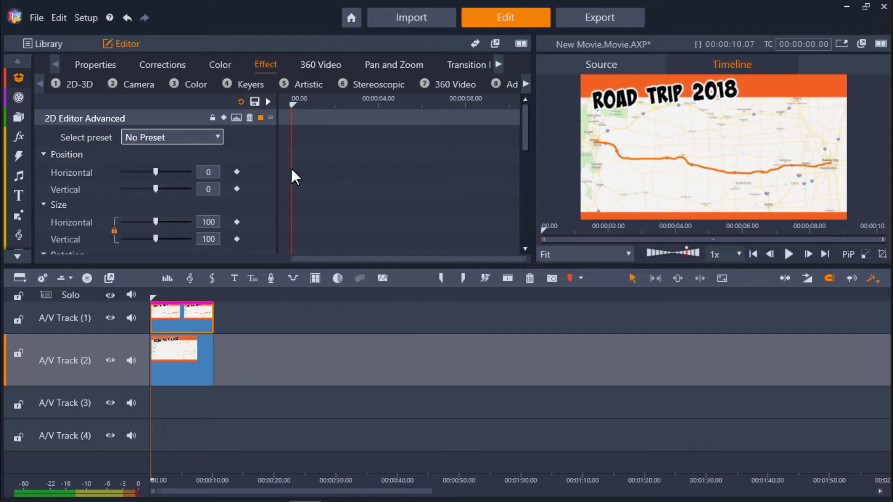
drag(523, 136, 505, 246)
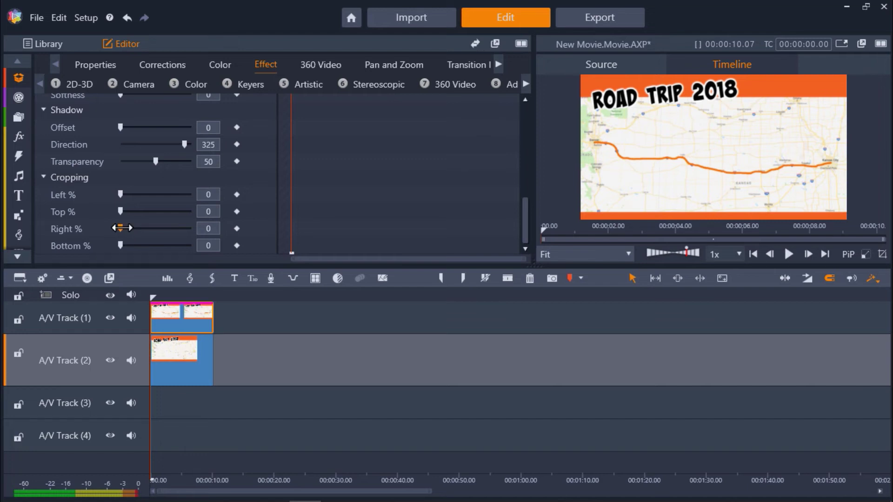
drag(122, 228, 218, 238)
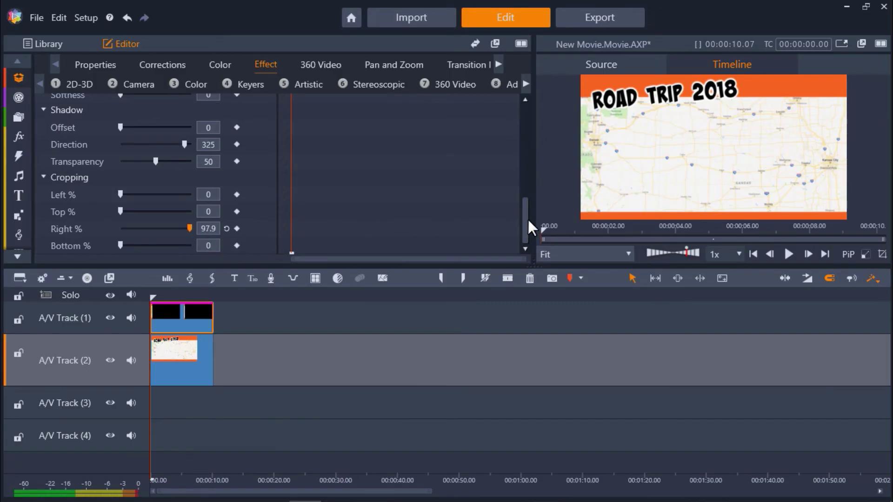
Enable keyframing, set Right cropping to 0 at about 00:00:08.06, then rewind the playhead.
drag(527, 218, 527, 107)
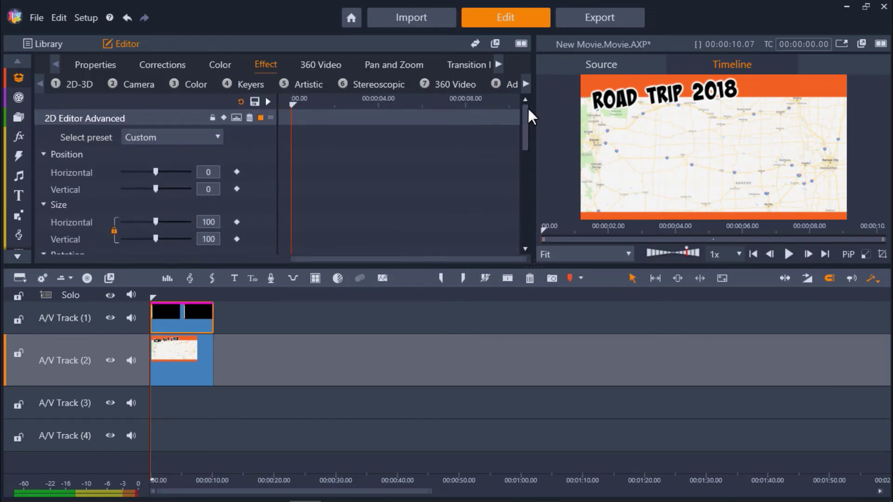
click(223, 117)
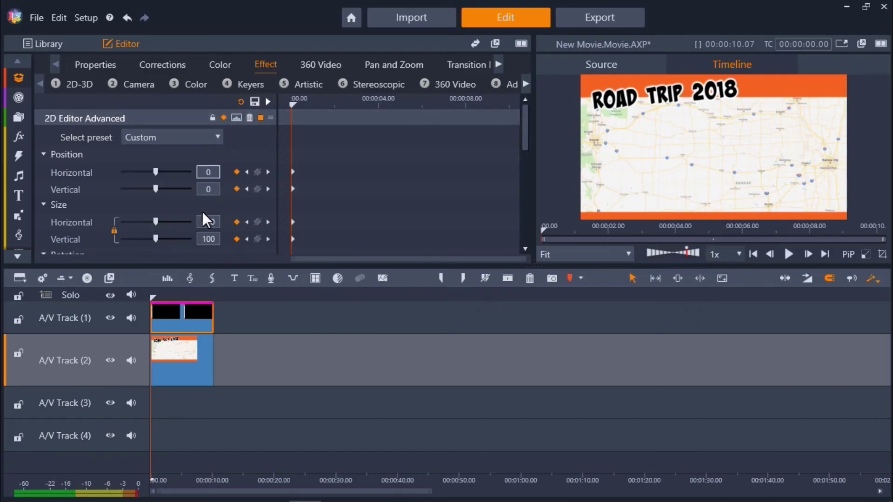
drag(155, 295, 201, 304)
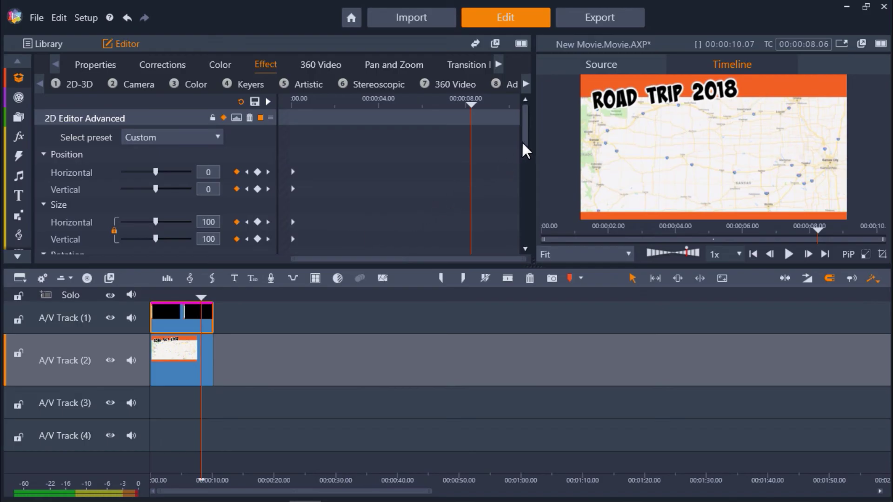
drag(524, 140, 507, 261)
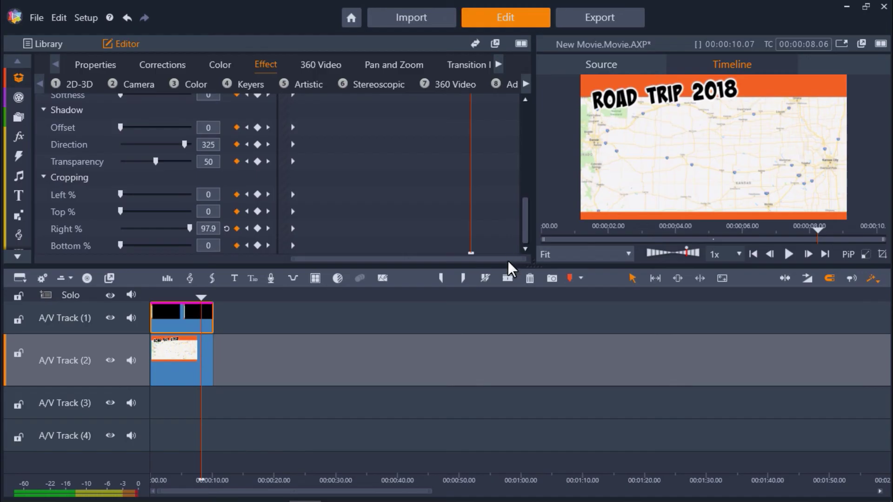
drag(189, 224, 75, 226)
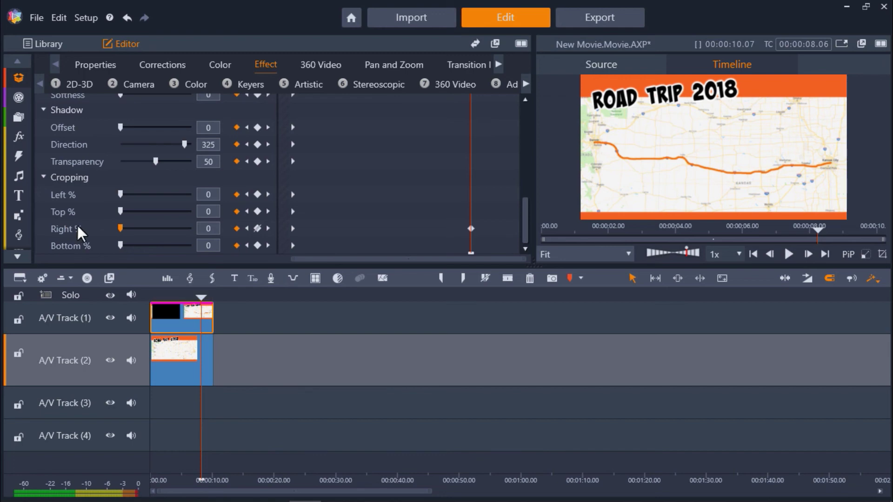
drag(196, 298, 135, 297)
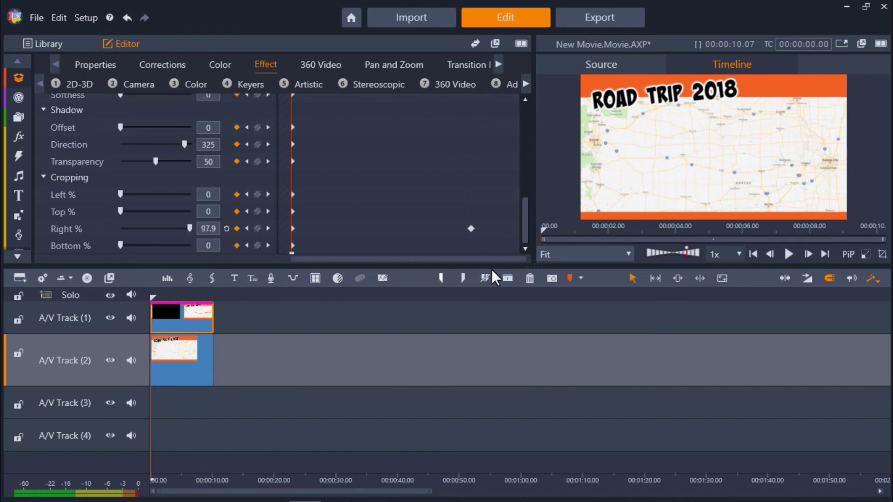
Play the timeline from the start to watch the route line draw itself across the map.
click(789, 253)
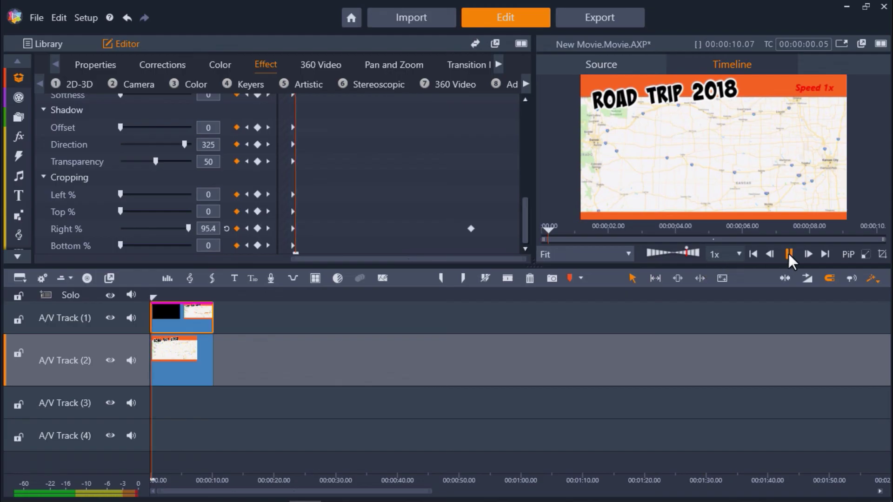